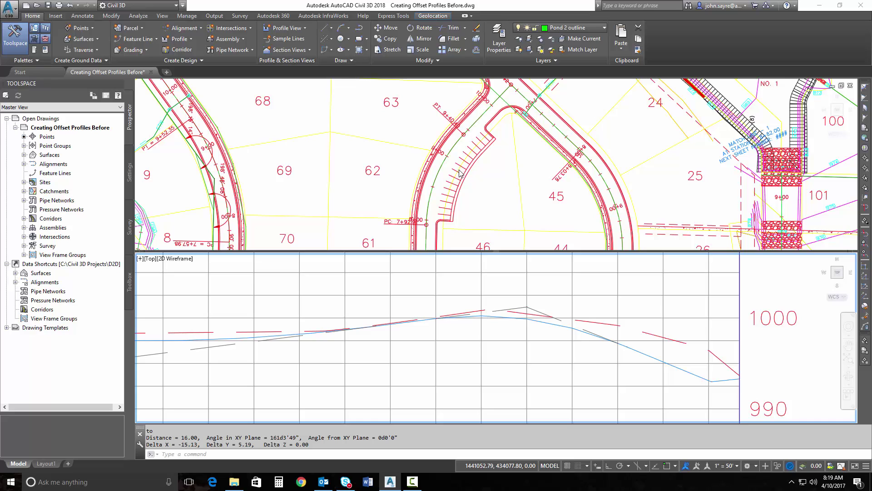
Activate the top plan viewport and frame the curb return between lots 62 and 45.
{"action": "left_click", "coordinate": [475, 203]}
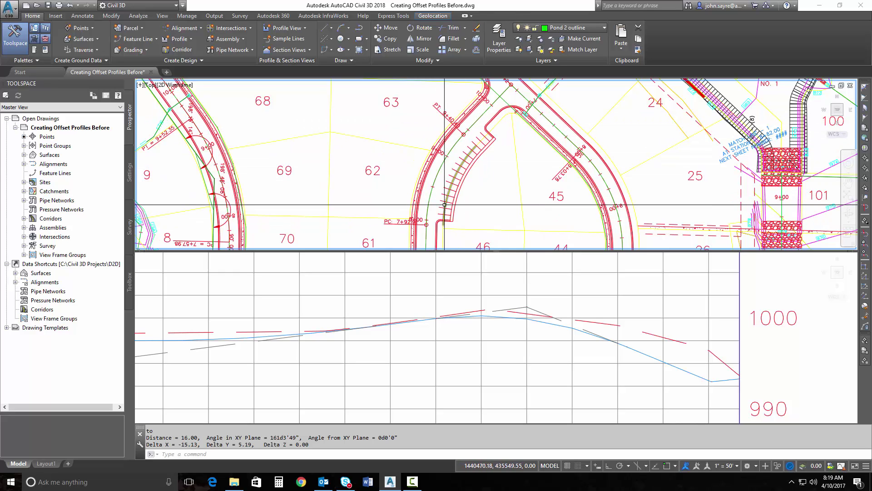
{"action": "scroll", "coordinate": [444, 173], "scroll_direction": "up", "scroll_amount": 2}
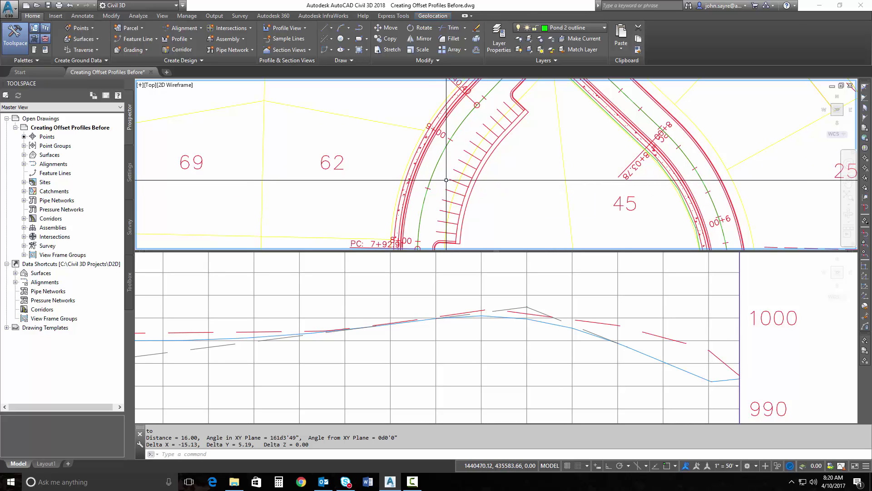
{"action": "middle_click_drag", "start_coordinate": [446, 179], "coordinate": [456, 172]}
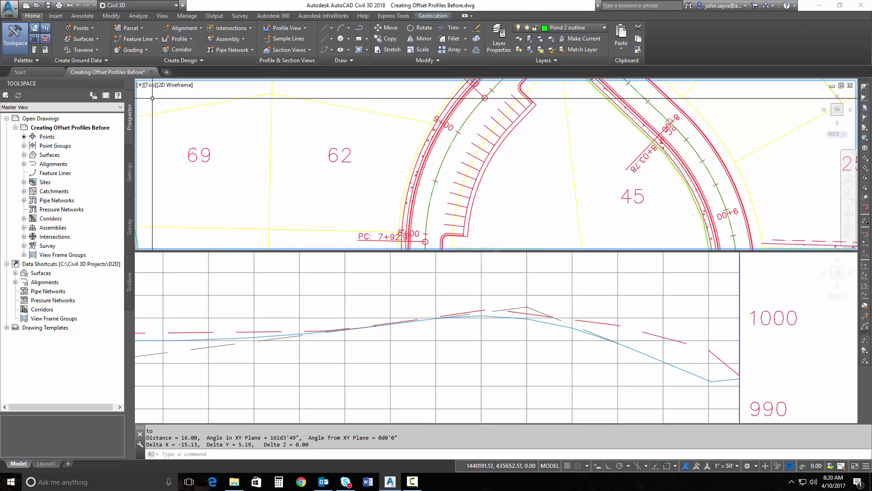
Start Create Offset Alignment for ROAD B with one 16.00' right offset, moving the dialog aside.
{"action": "left_click", "coordinate": [181, 27]}
{"action": "left_click", "coordinate": [204, 173]}
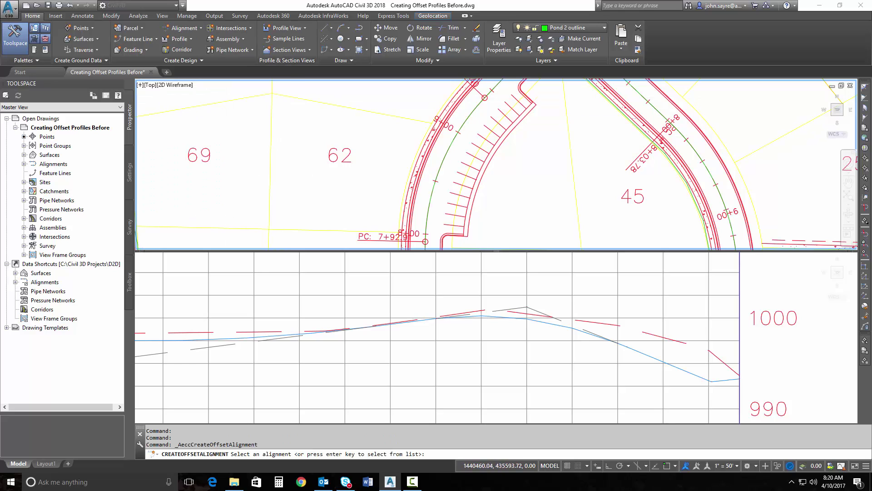
{"action": "key", "text": "Return"}
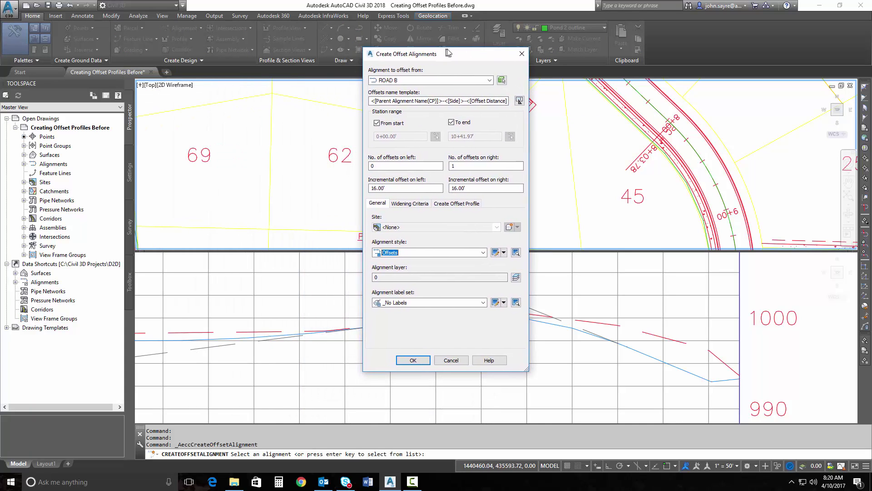
{"action": "left_click_drag", "start_coordinate": [448, 54], "coordinate": [452, 53]}
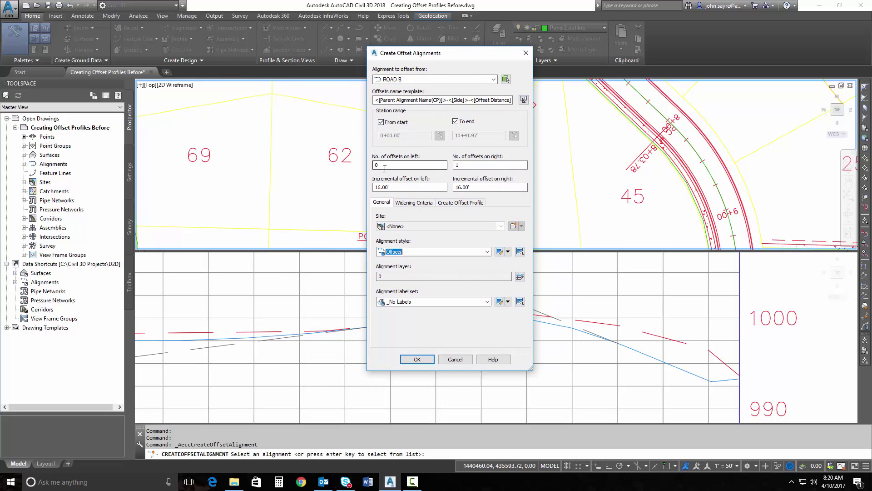
{"action": "left_click_drag", "start_coordinate": [453, 53], "coordinate": [329, 63]}
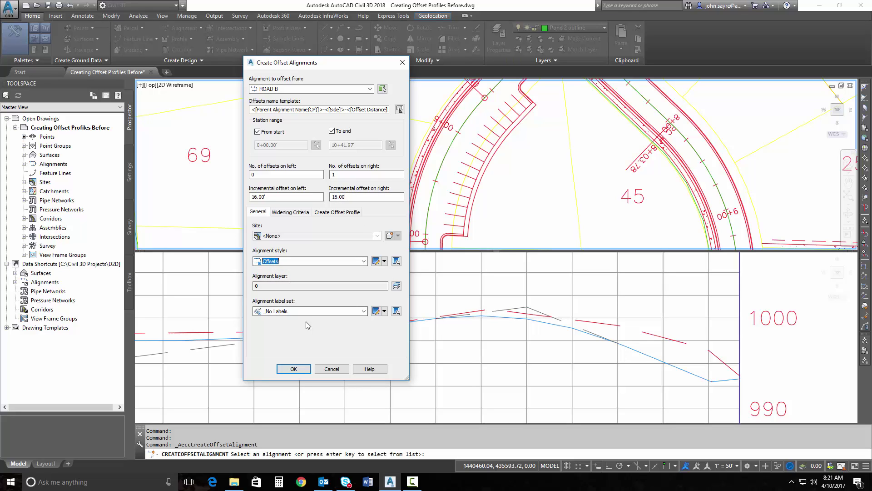
Add an offset profile from FGC at -2.00% in the profile view and create the offset.
{"action": "left_click", "coordinate": [336, 212]}
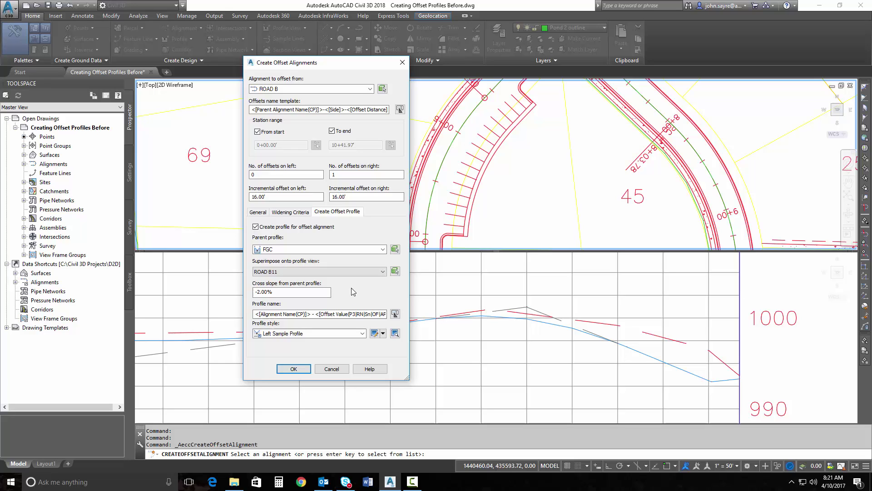
{"action": "left_click", "coordinate": [294, 368]}
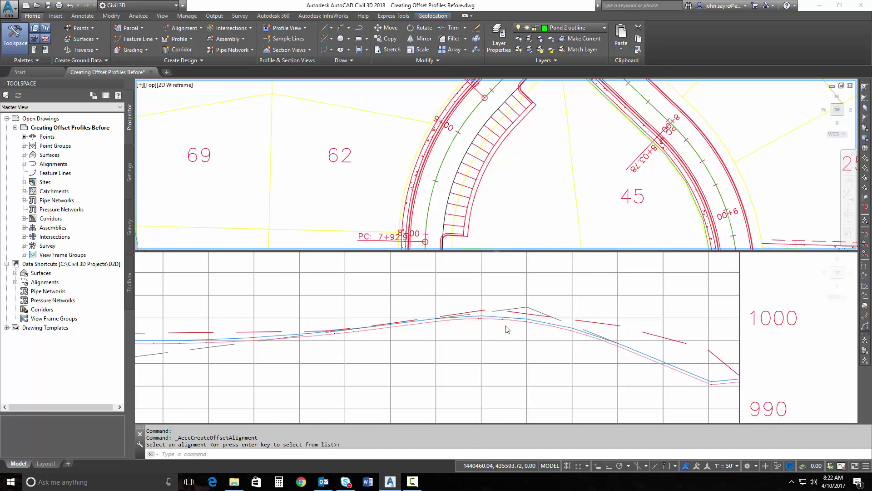
Cancel the pending command and return to the plan view to select ROAD B-Right-16.00.
{"action": "left_click", "coordinate": [495, 335]}
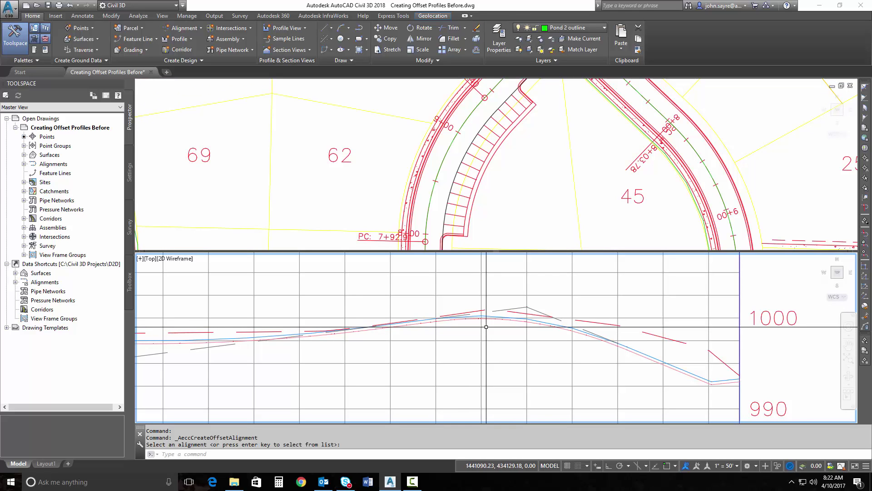
{"action": "key", "text": "Escape"}
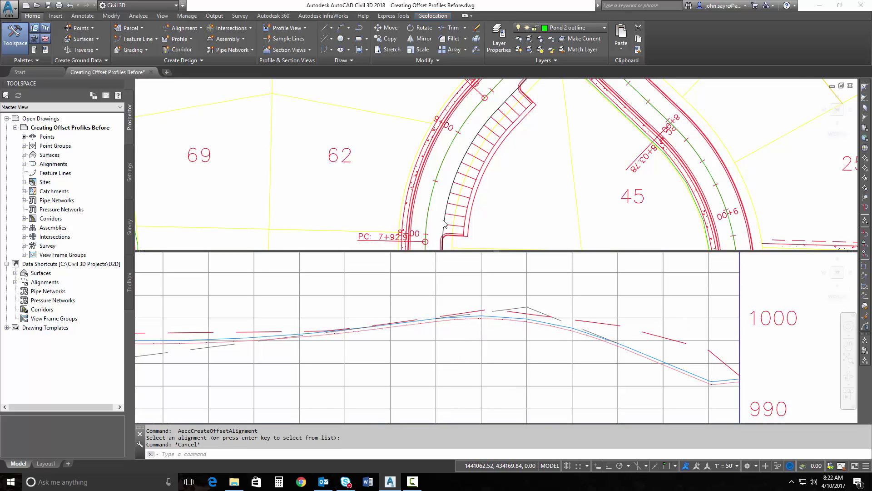
{"action": "left_click", "coordinate": [437, 222]}
{"action": "scroll", "coordinate": [437, 211], "scroll_direction": "down", "scroll_amount": 2}
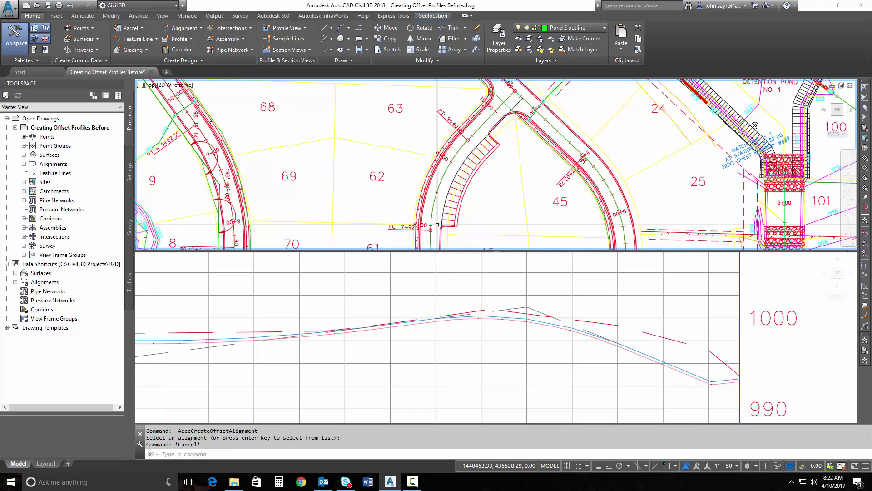
{"action": "scroll", "coordinate": [439, 228], "scroll_direction": "up", "scroll_amount": 2}
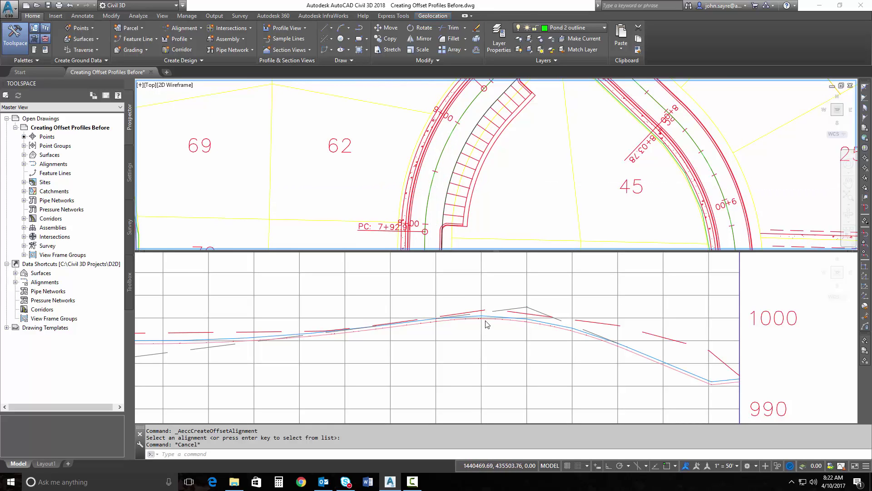
{"action": "left_click", "coordinate": [467, 232]}
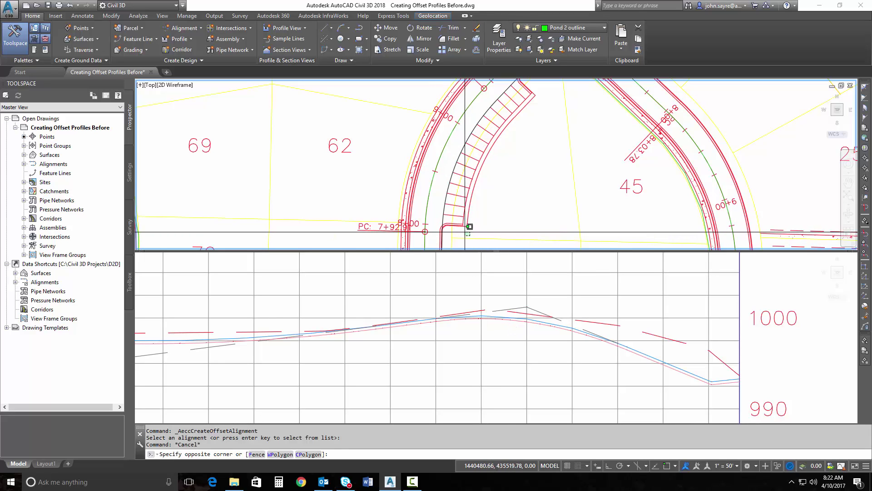
Open ROAD B-Right-16.00's offset profile properties and add a region under Offset Parameters.
{"action": "left_click", "coordinate": [445, 211]}
{"action": "right_click", "coordinate": [445, 213]}
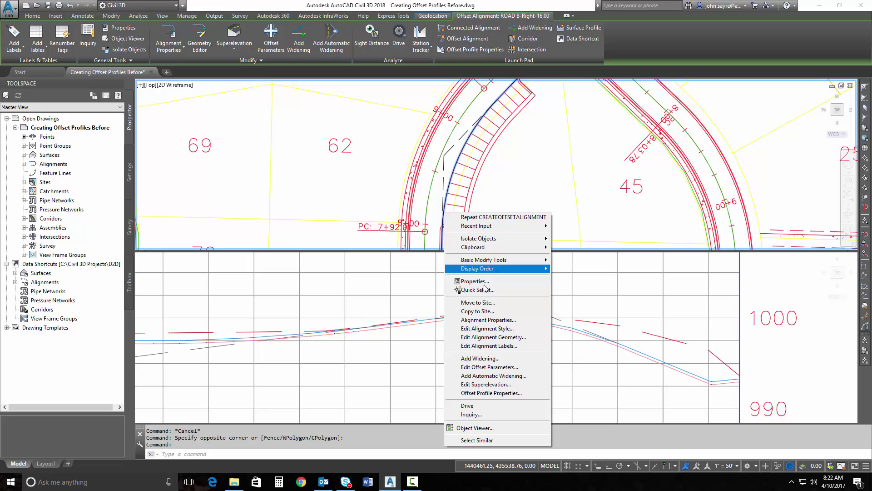
{"action": "left_click", "coordinate": [490, 394]}
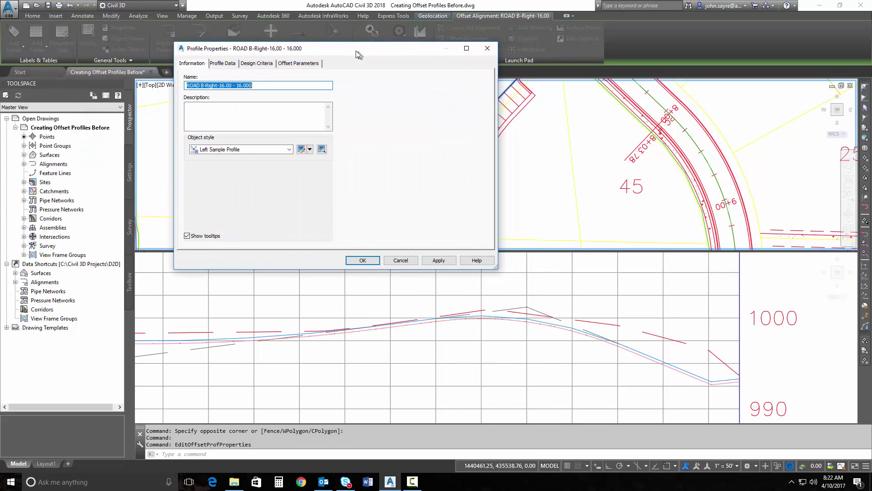
{"action": "mouse_move", "coordinate": [213, 25]}
{"action": "left_mouse_down"}
{"action": "mouse_move", "coordinate": [353, 48]}
{"action": "mouse_move", "coordinate": [258, 49]}
{"action": "left_mouse_up"}
{"action": "left_click", "coordinate": [286, 62]}
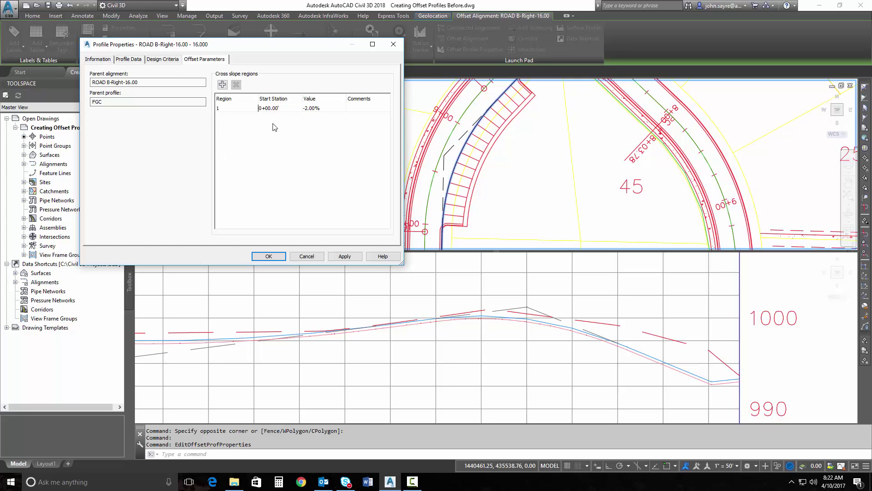
{"action": "left_click", "coordinate": [222, 86]}
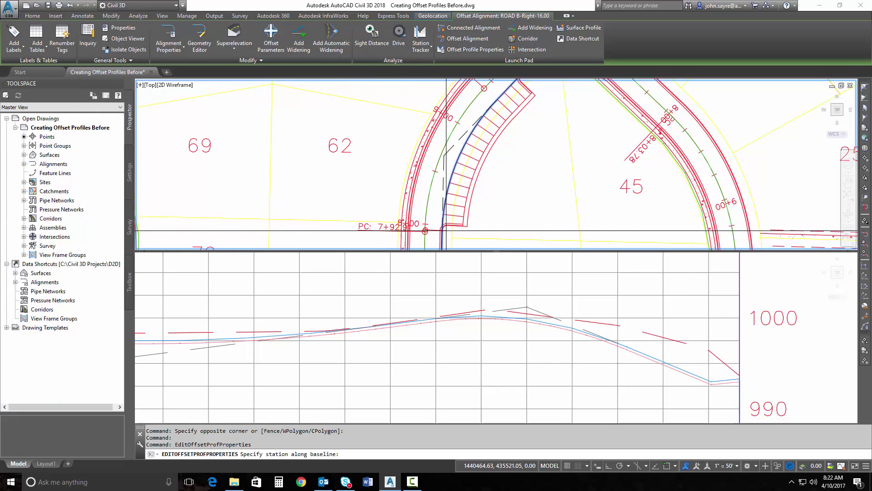
{"action": "type", "text": "end"}
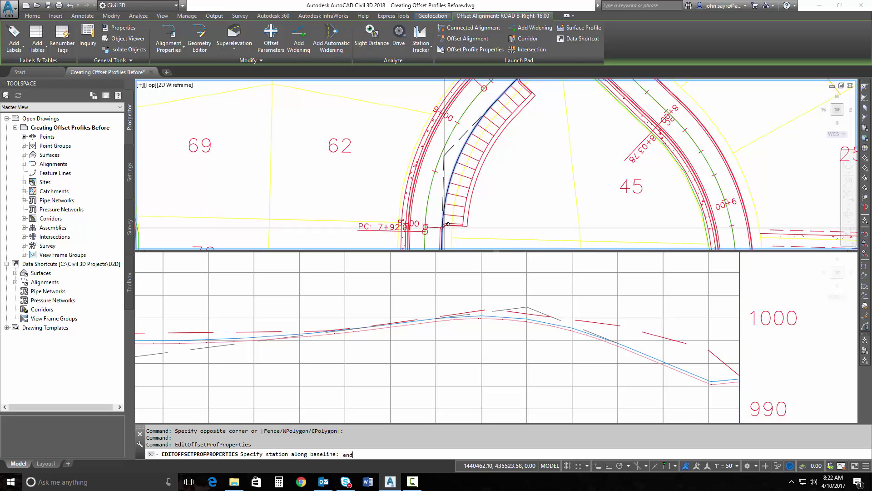
Add a -2% station at the offset line's endpoint and a -6% station along the curve.
{"action": "key", "text": "Return"}
{"action": "scroll", "coordinate": [445, 229], "scroll_direction": "up", "scroll_amount": 3}
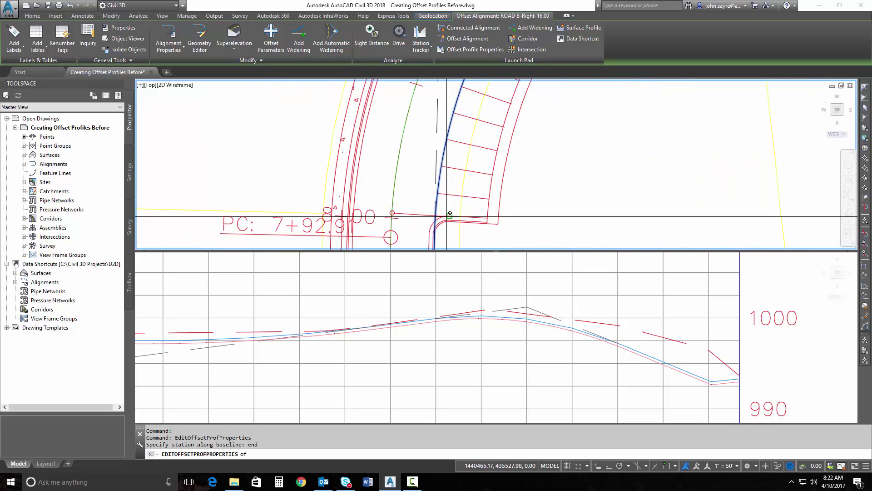
{"action": "left_click", "coordinate": [408, 217]}
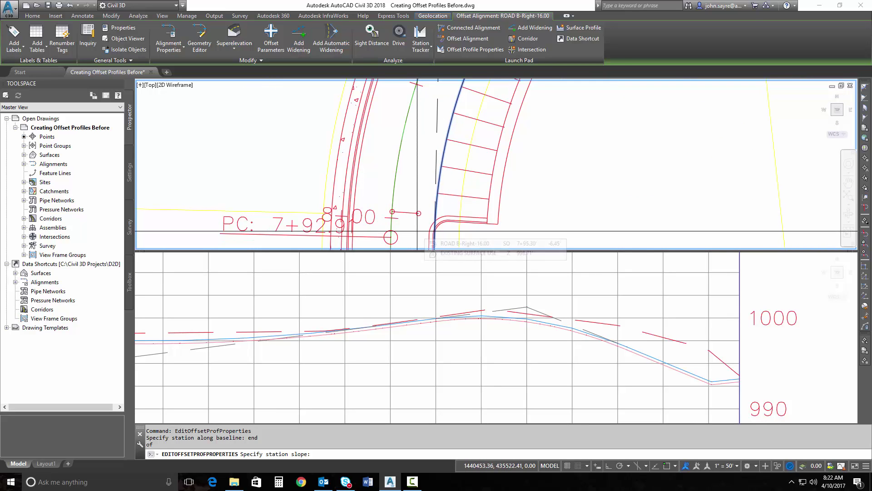
{"action": "type", "text": "-2"}
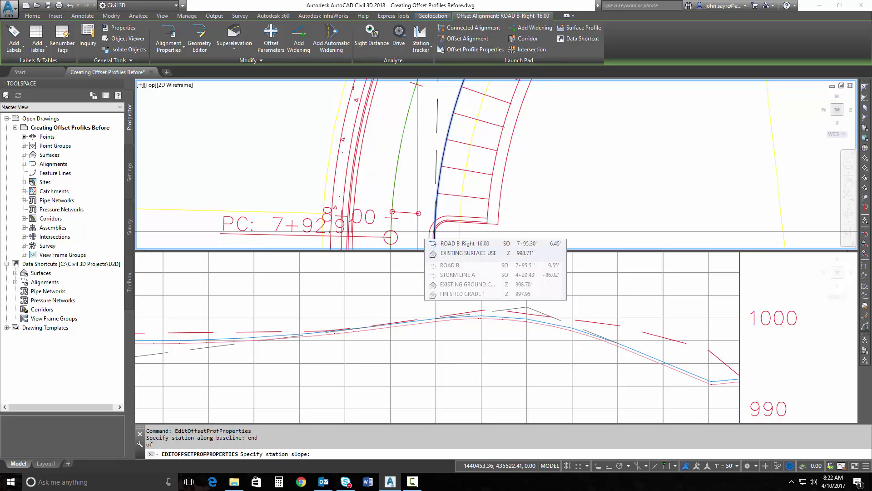
{"action": "key", "text": "Return"}
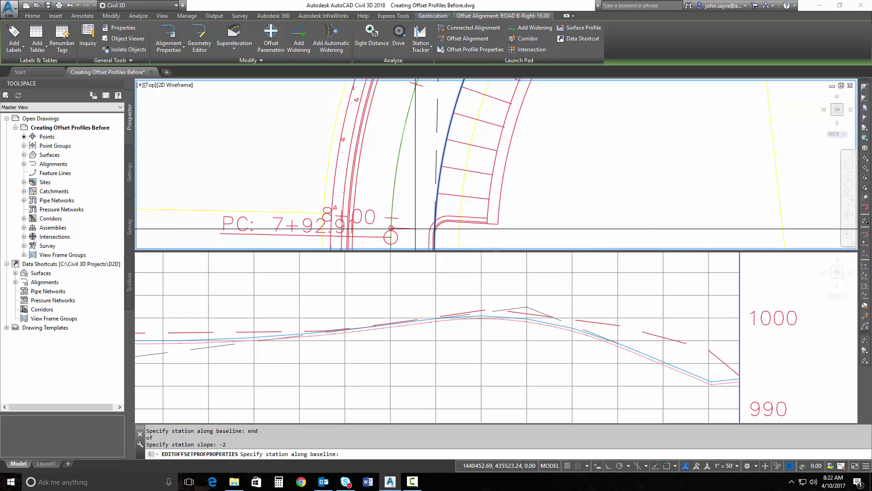
{"action": "scroll", "coordinate": [417, 231], "scroll_direction": "down", "scroll_amount": 2}
{"action": "scroll", "coordinate": [422, 235], "scroll_direction": "down", "scroll_amount": 2}
{"action": "mouse_move", "coordinate": [427, 236]}
{"action": "middle_mouse_down"}
{"action": "mouse_move", "coordinate": [438, 137]}
{"action": "mouse_move", "coordinate": [427, 197]}
{"action": "middle_mouse_up"}
{"action": "scroll", "coordinate": [441, 157], "scroll_direction": "down", "scroll_amount": 2}
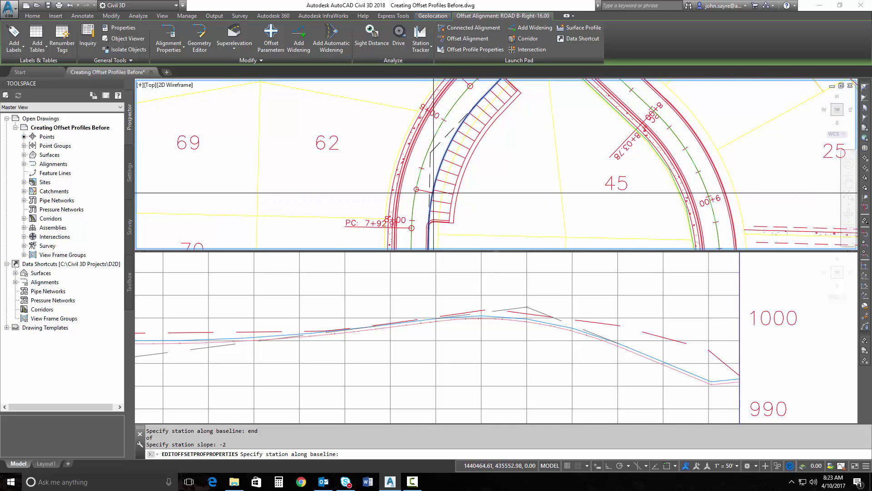
{"action": "left_click", "coordinate": [432, 194]}
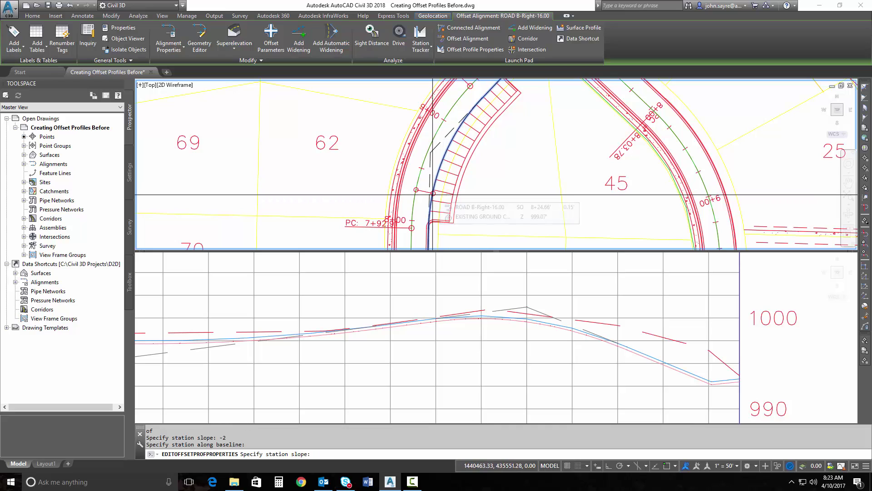
{"action": "type", "text": "-6"}
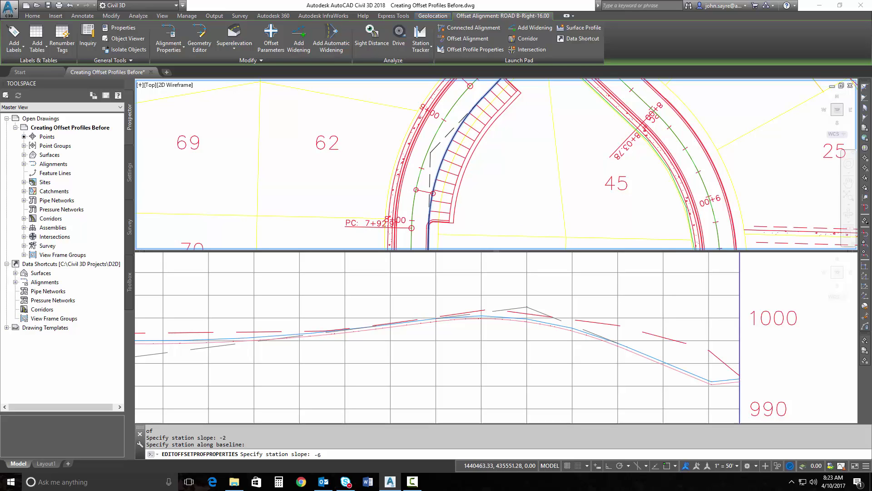
{"action": "key", "text": "Return"}
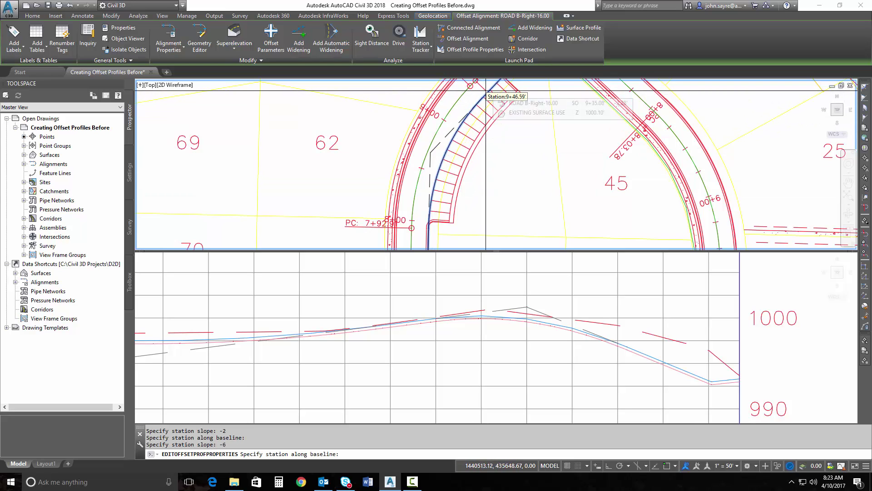
Add a second -6% station and a final -2% station at the curb return's end.
{"action": "middle_click_drag", "start_coordinate": [484, 91], "coordinate": [460, 154]}
{"action": "left_click", "coordinate": [459, 152]}
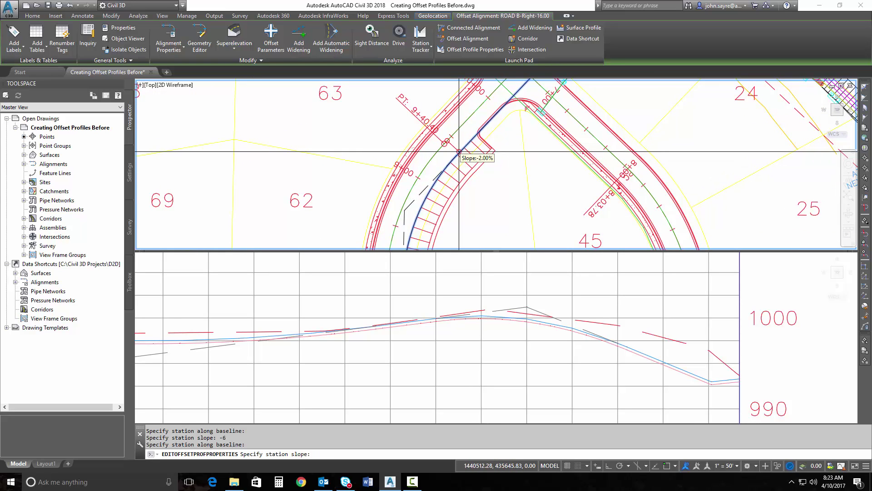
{"action": "type", "text": "-6"}
{"action": "key", "text": "Return"}
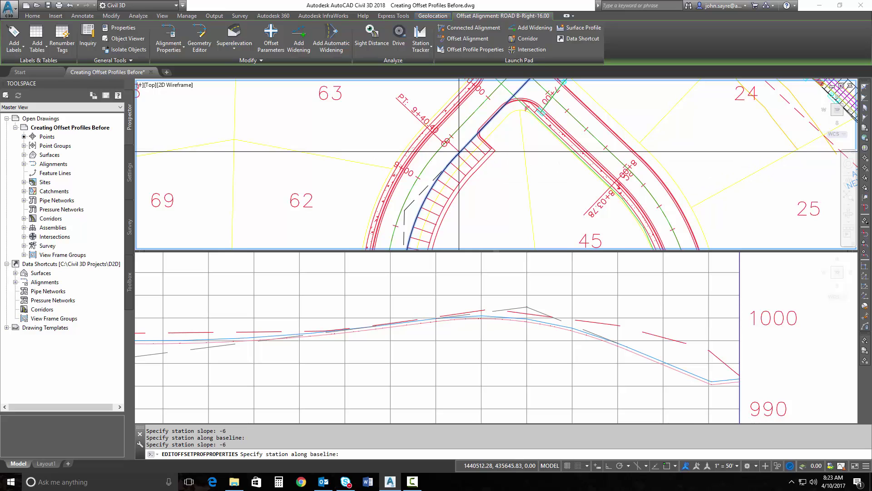
{"action": "type", "text": "end"}
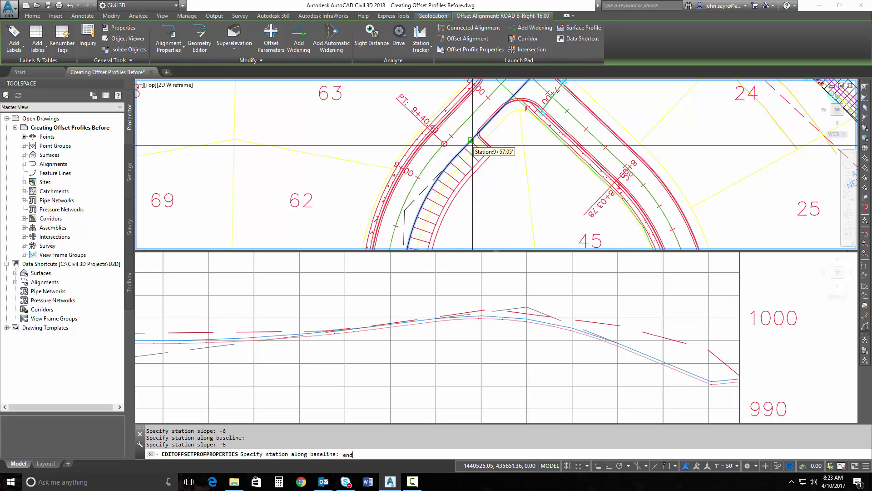
{"action": "key", "text": "Return"}
{"action": "scroll", "coordinate": [472, 142], "scroll_direction": "up", "scroll_amount": 2}
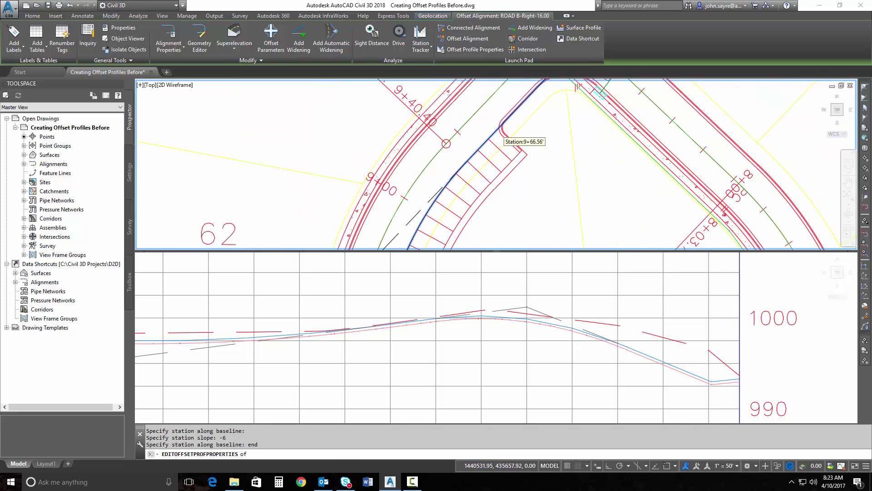
{"action": "left_click", "coordinate": [489, 148]}
{"action": "scroll", "coordinate": [483, 160], "scroll_direction": "down", "scroll_amount": 2}
{"action": "type", "text": "-"}
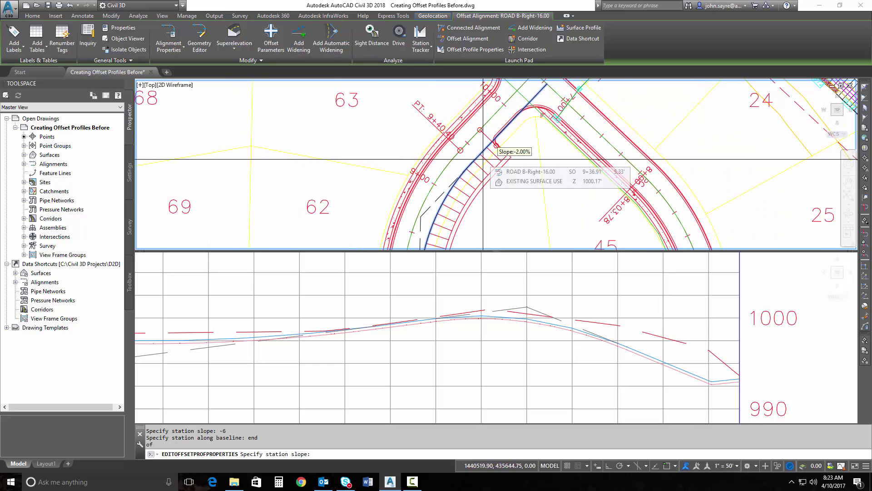
{"action": "type", "text": "2"}
{"action": "key", "text": "Return"}
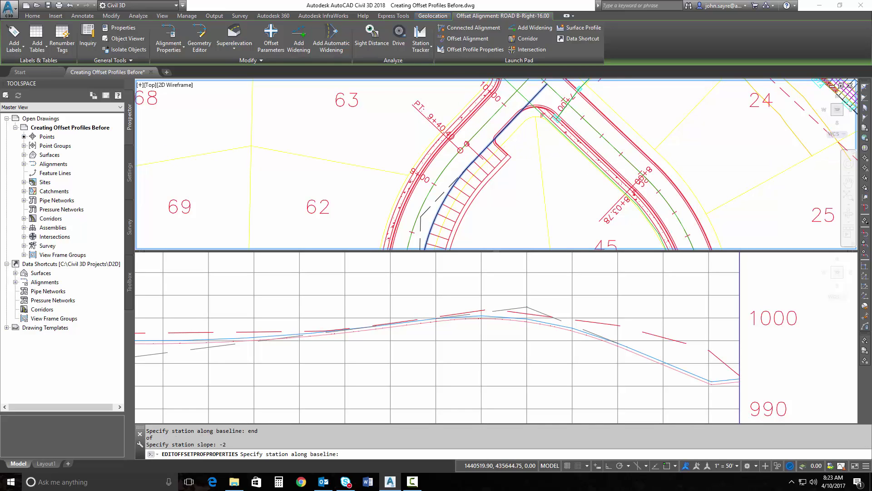
{"action": "key", "text": "Return"}
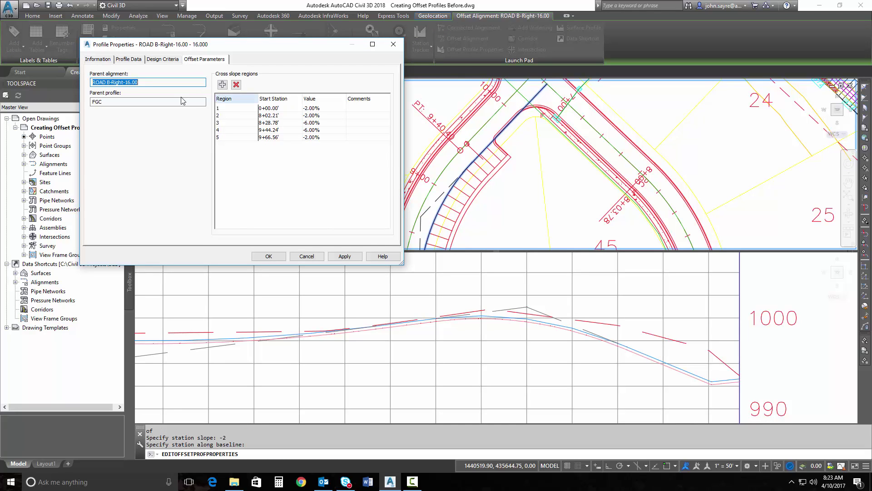
Apply the five cross slope regions, 0+00.00' to 9+66.56', to the offset profile.
{"action": "left_click", "coordinate": [345, 256]}
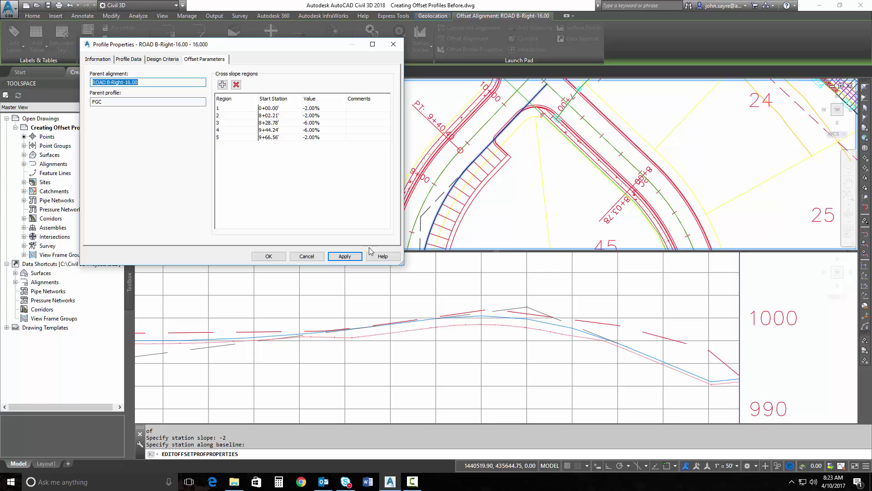
Change the cross slopes of regions 3 and 4 from -6% to -5% and apply.
{"action": "left_click", "coordinate": [321, 124]}
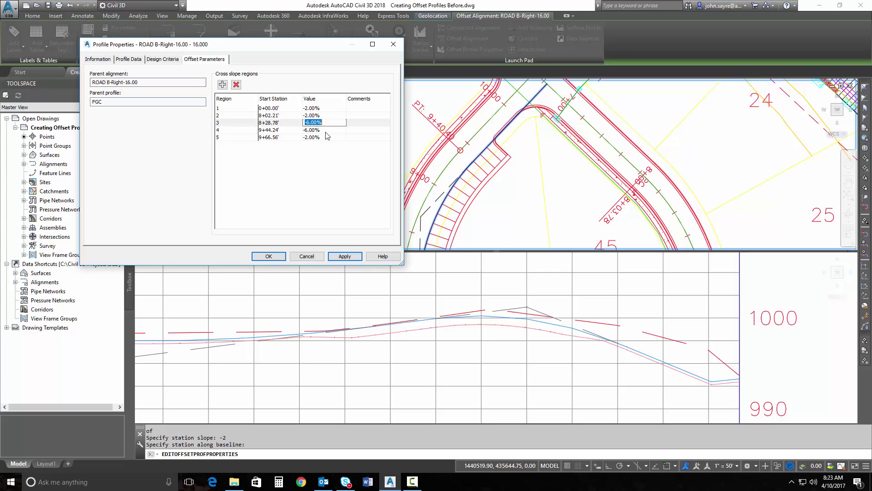
{"action": "type", "text": "-5"}
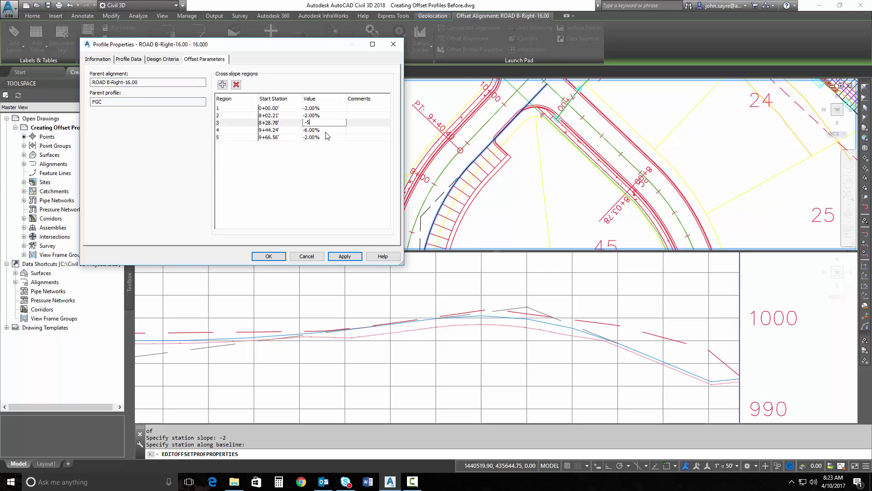
{"action": "key", "text": "Return"}
{"action": "key", "text": "Down"}
{"action": "left_click", "coordinate": [326, 133]}
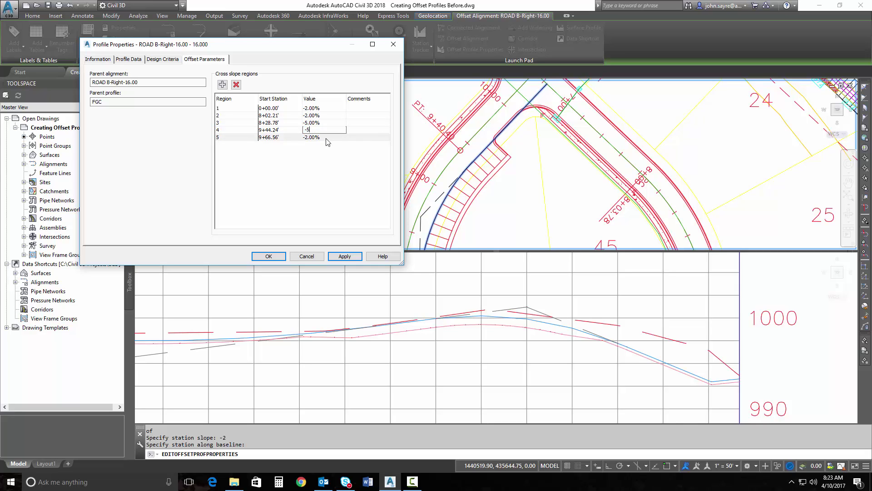
{"action": "left_click", "coordinate": [327, 139]}
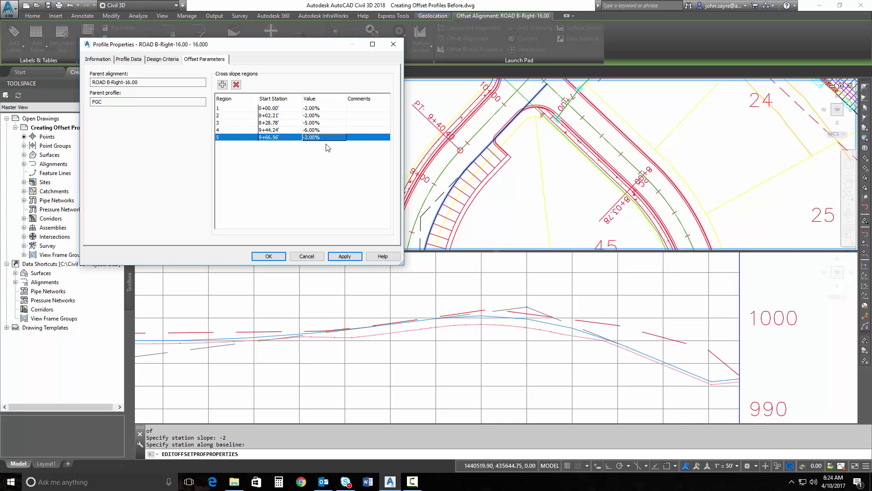
{"action": "left_click", "coordinate": [325, 130]}
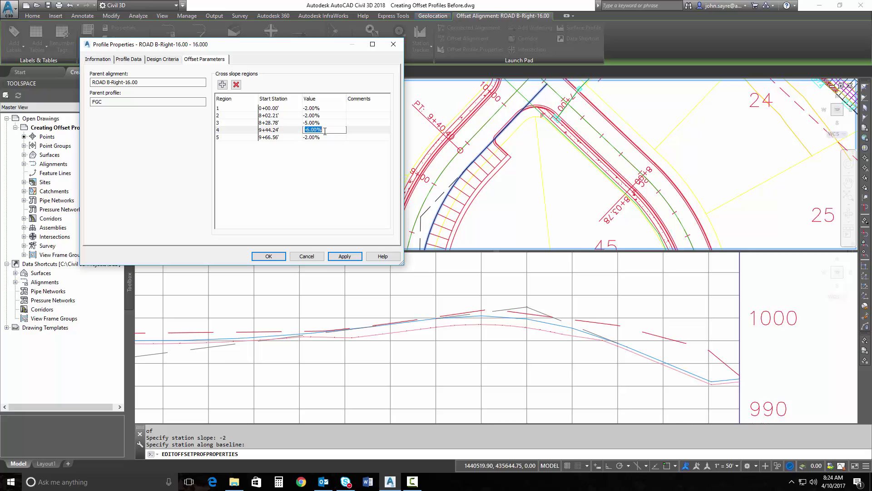
{"action": "type", "text": "-5"}
{"action": "key", "text": "Return"}
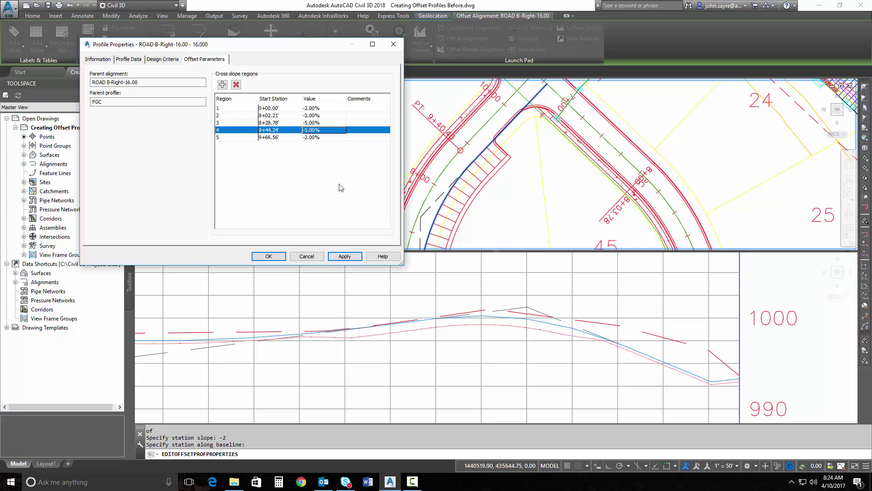
{"action": "left_click", "coordinate": [350, 259]}
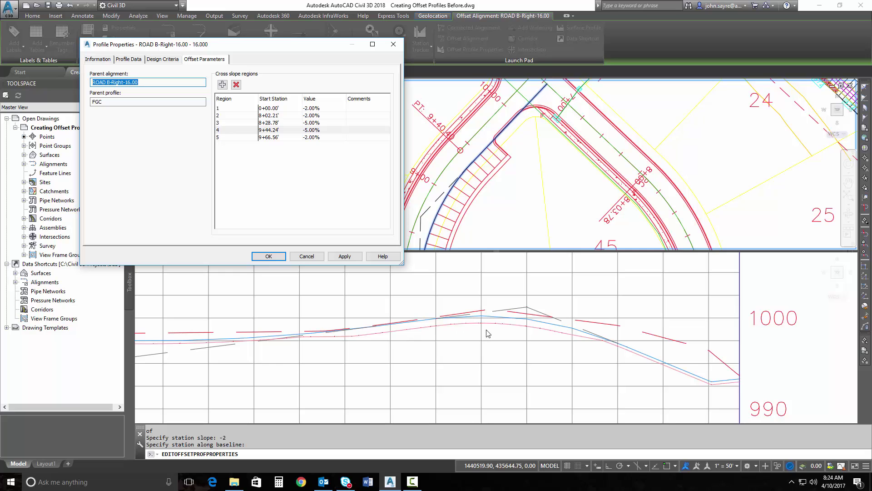
Accept Profile Properties and pan the plan view to the lower curb return near lot 45.
{"action": "left_click", "coordinate": [271, 257]}
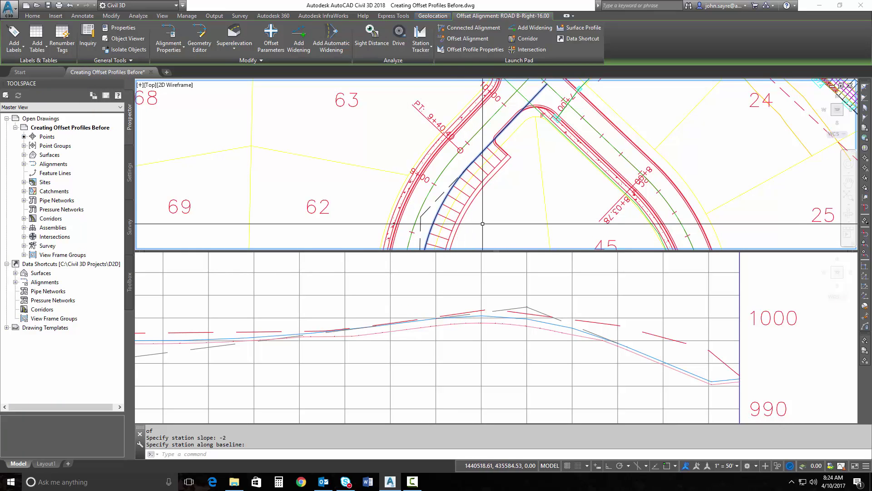
{"action": "middle_click_drag", "start_coordinate": [485, 224], "coordinate": [494, 176]}
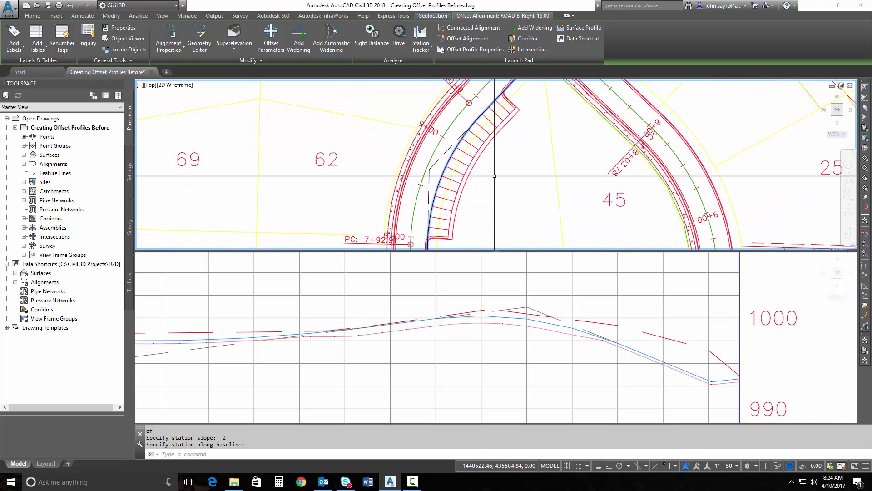